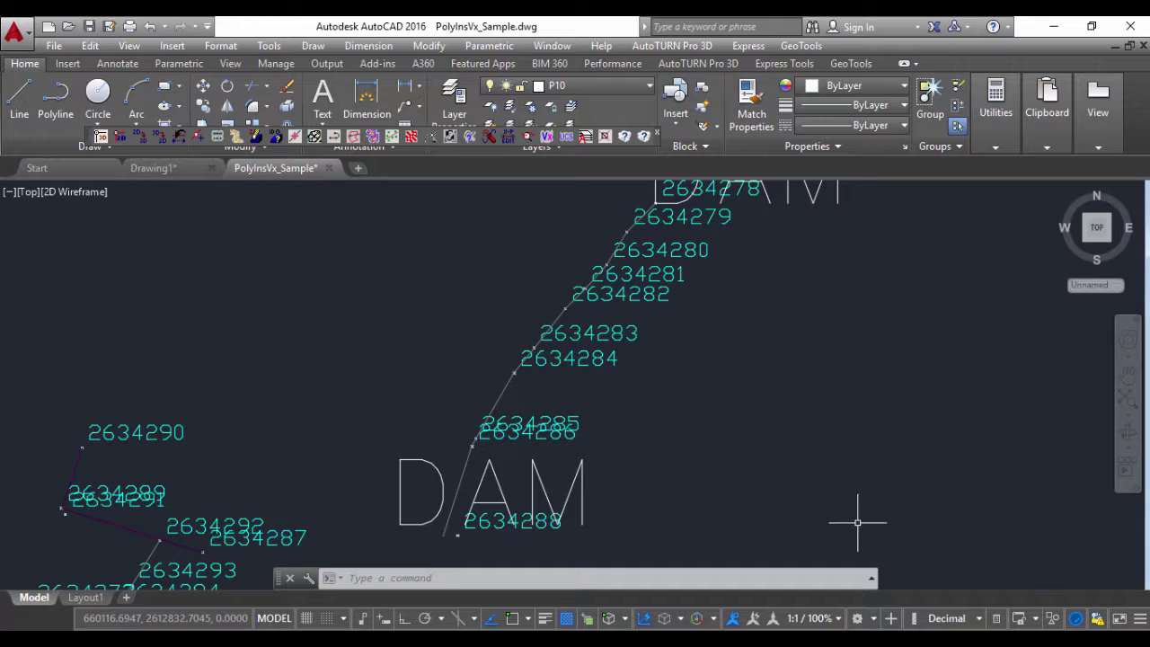
List the properties of the polyline running between the two DAM labels to check its vertex elevations.
middle_drag(688, 413, 674, 454)
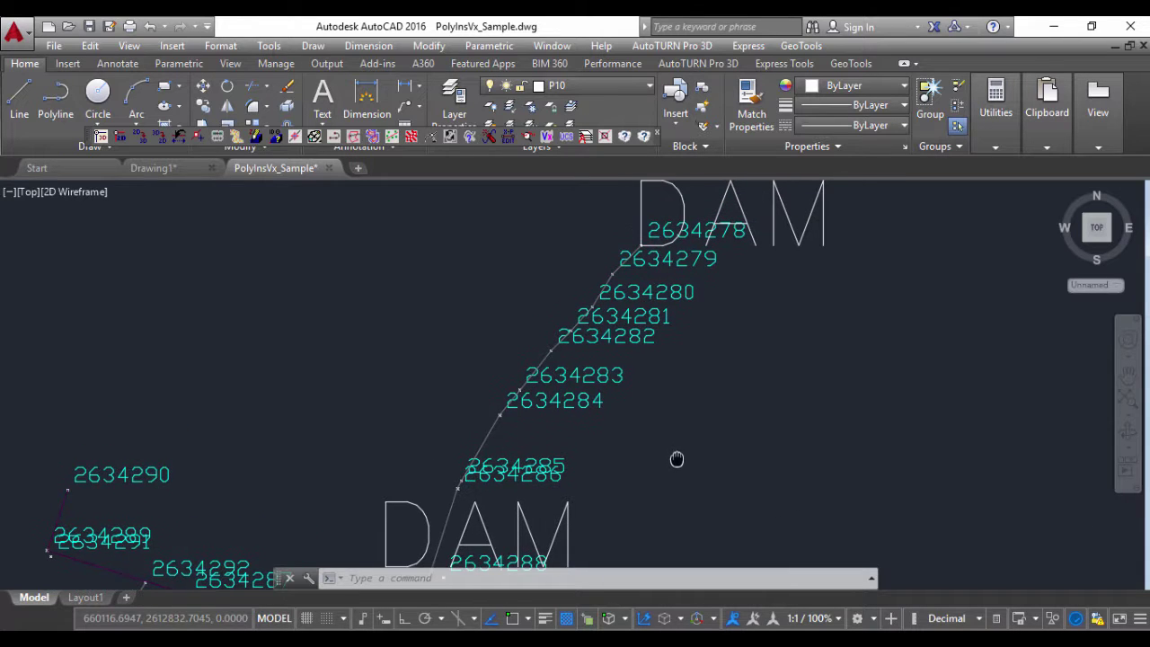
click(493, 423)
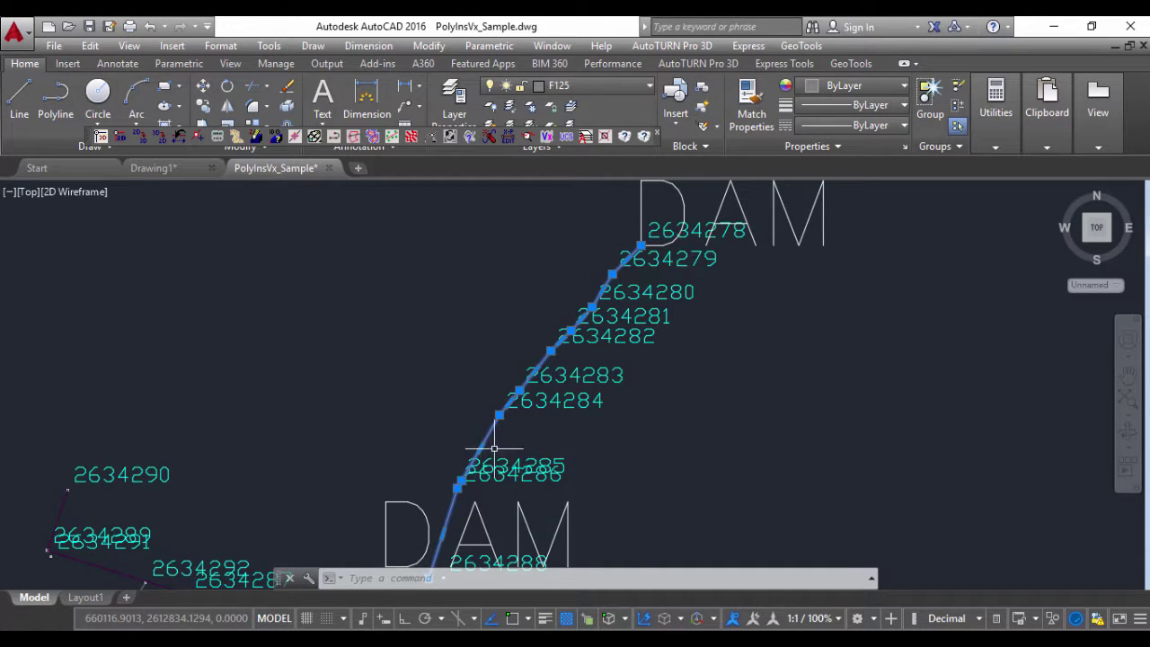
middle_drag(490, 460, 508, 381)
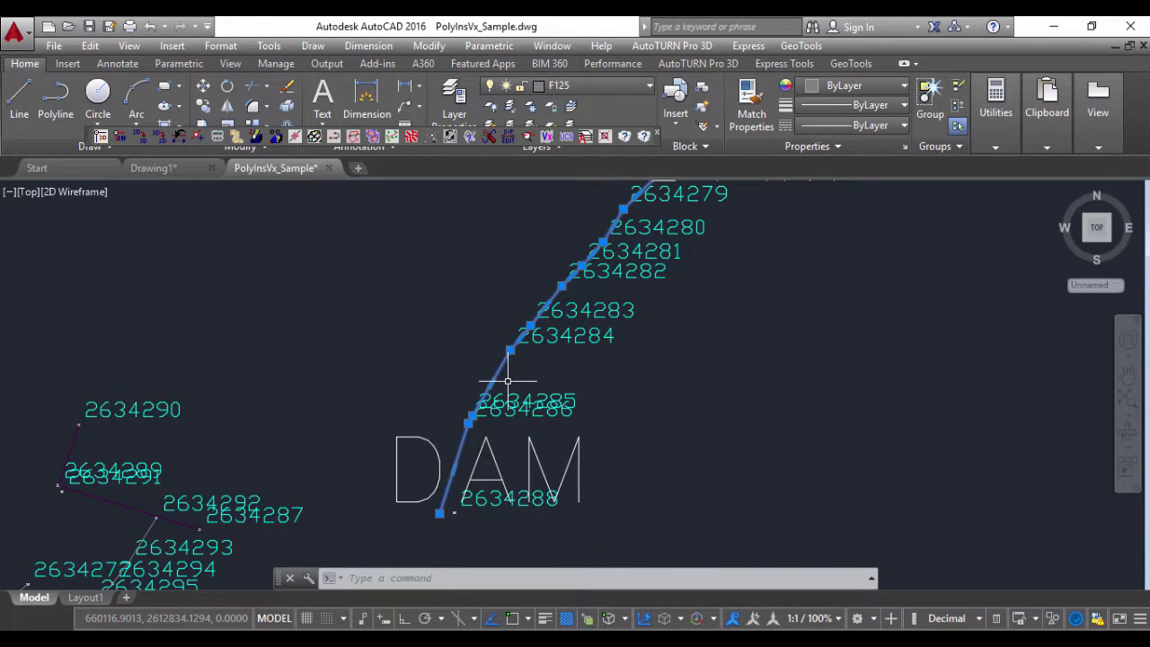
text(lis)
key(Return)
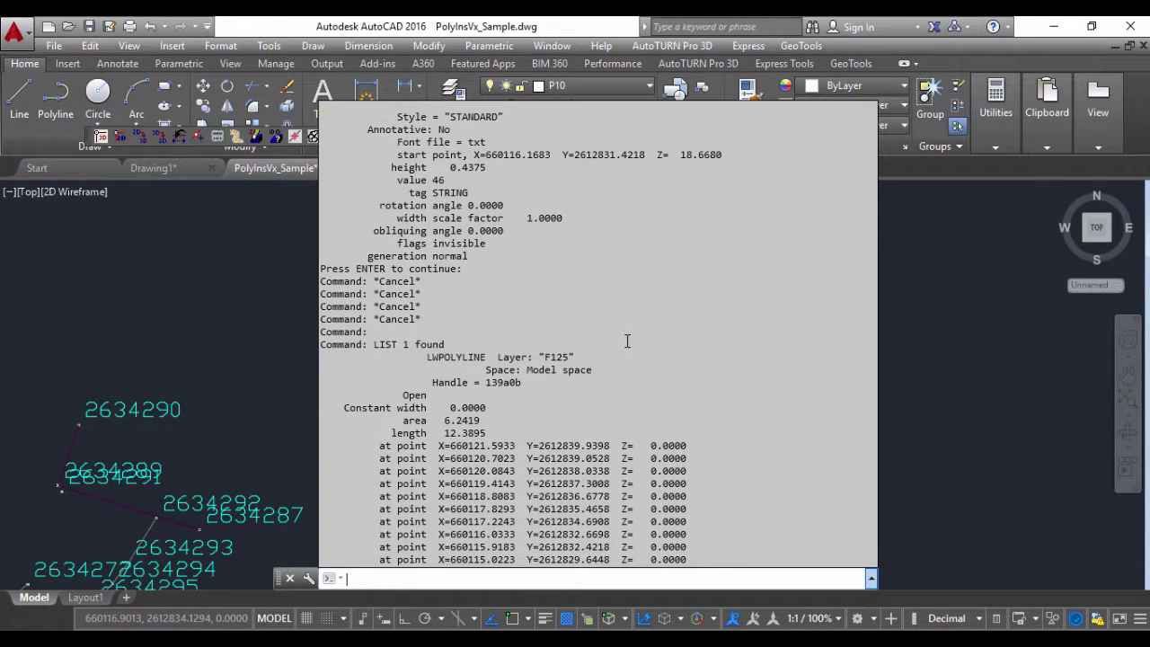
key(Escape)
key(Escape)
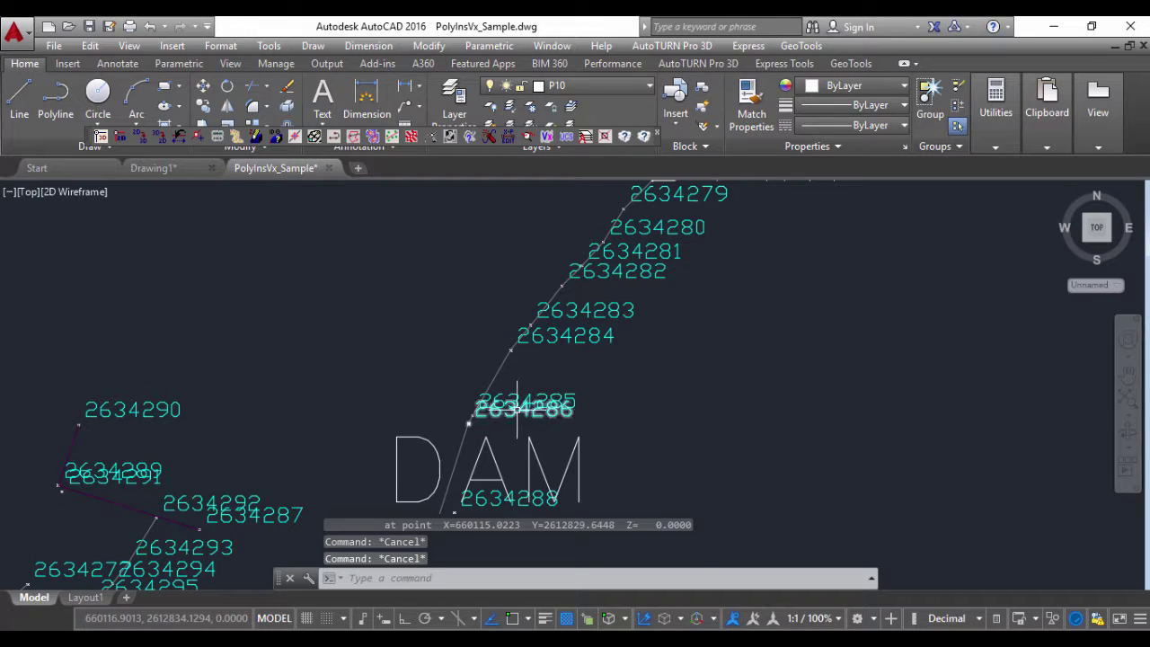
List the properties of the point block labelled 2634286 to check its Z elevation.
scroll(390, 440, up, 4)
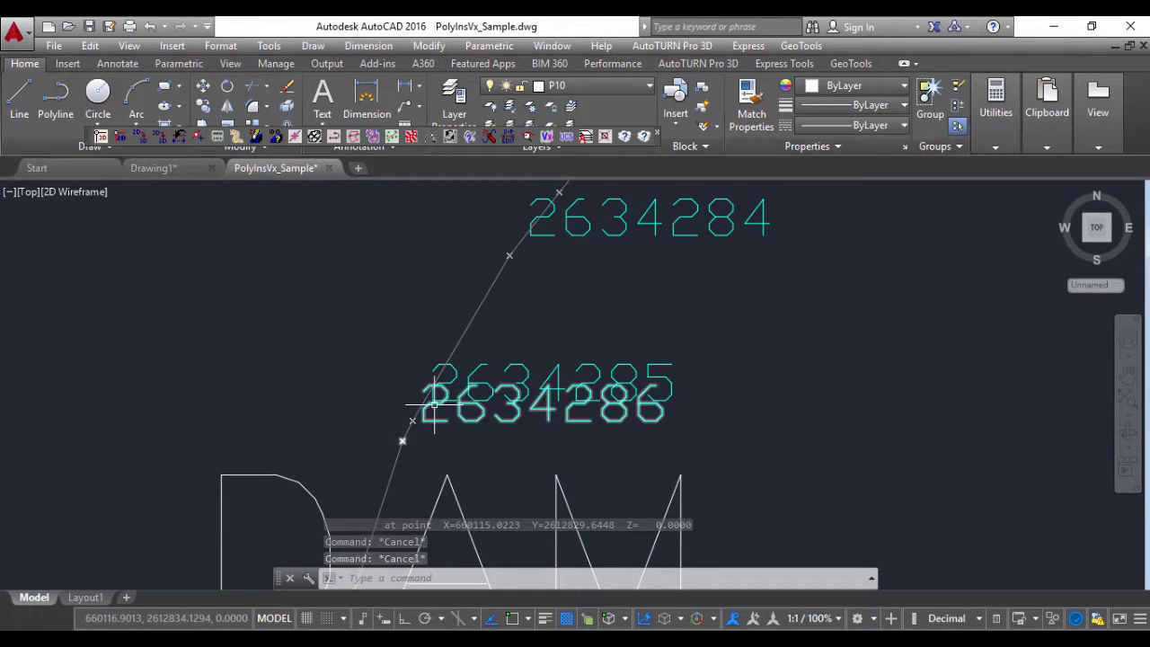
click(475, 407)
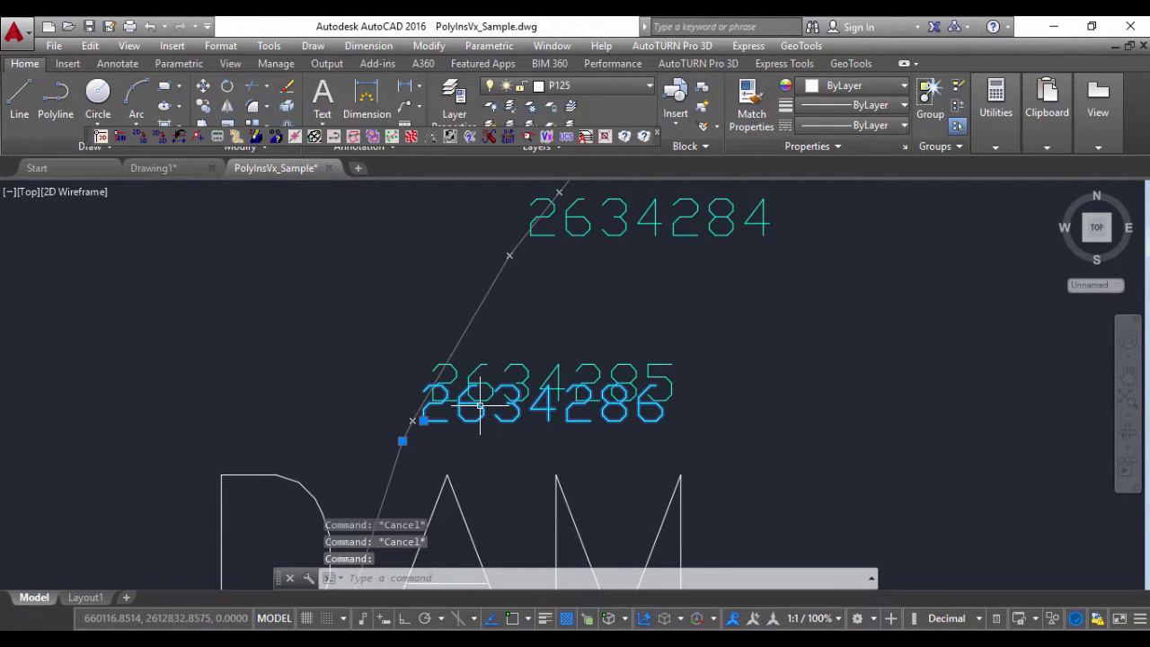
text(list)
key(Return)
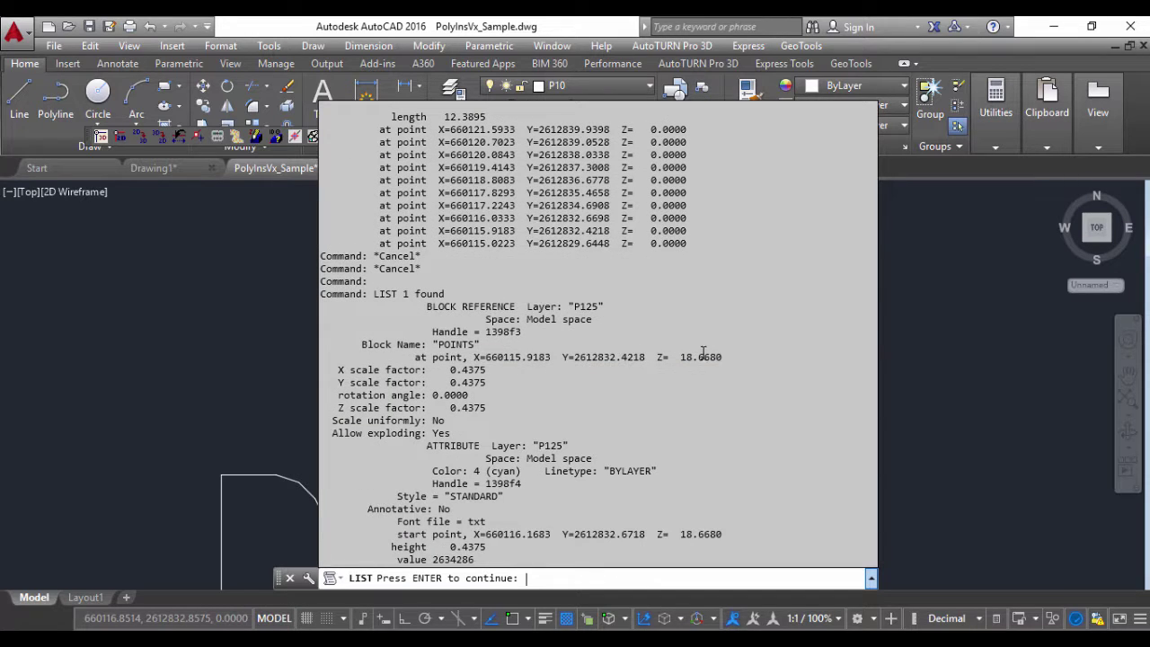
drag(658, 357, 726, 461)
key(Escape)
key(Escape)
key(Escape)
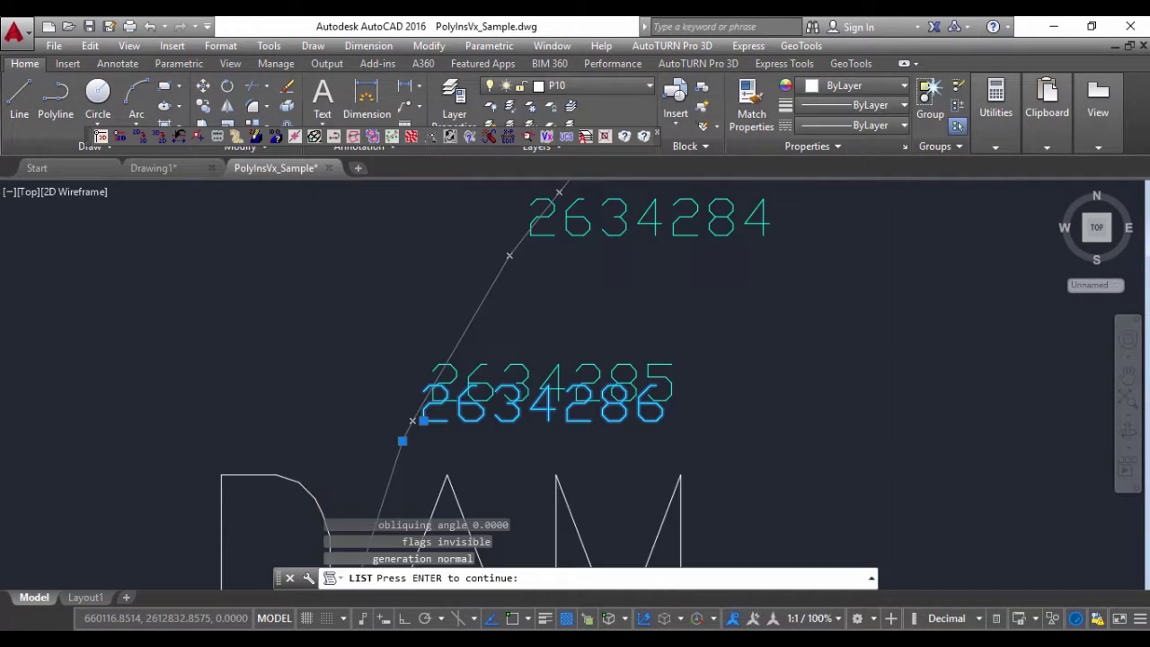
Run the GeoTools Polyline 'Insert Vertex' Tool on the DAM polyline and accept its conversion to a 3D polyline.
scroll(616, 383, down, 6)
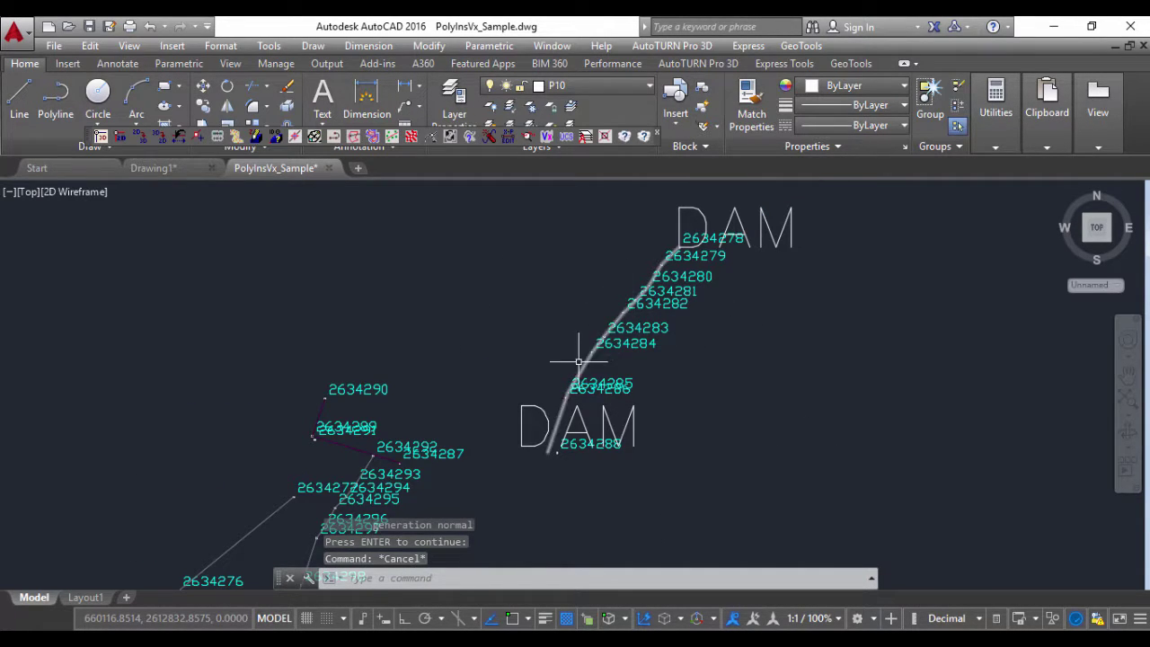
click(796, 47)
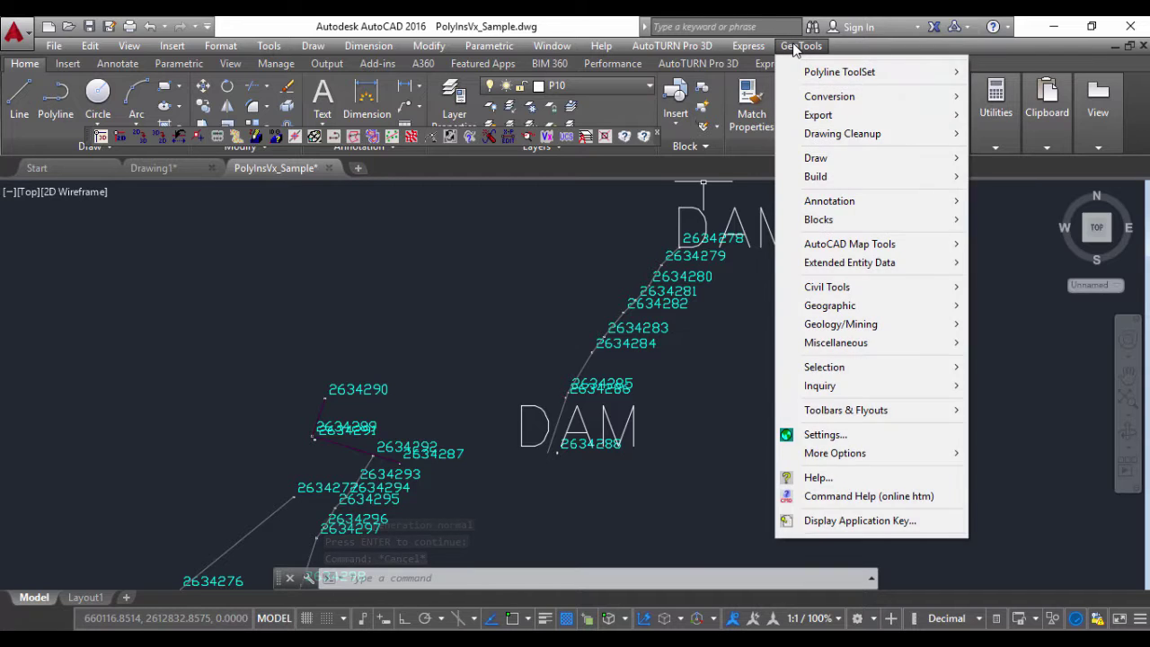
mouse_move(823, 74)
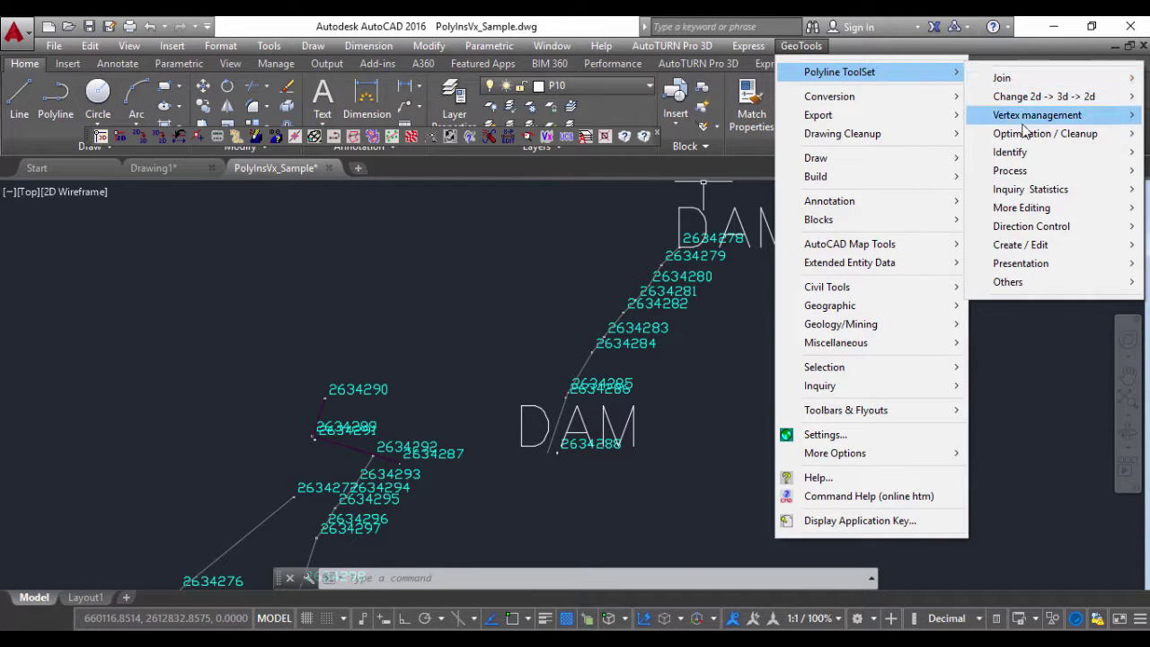
mouse_move(1027, 172)
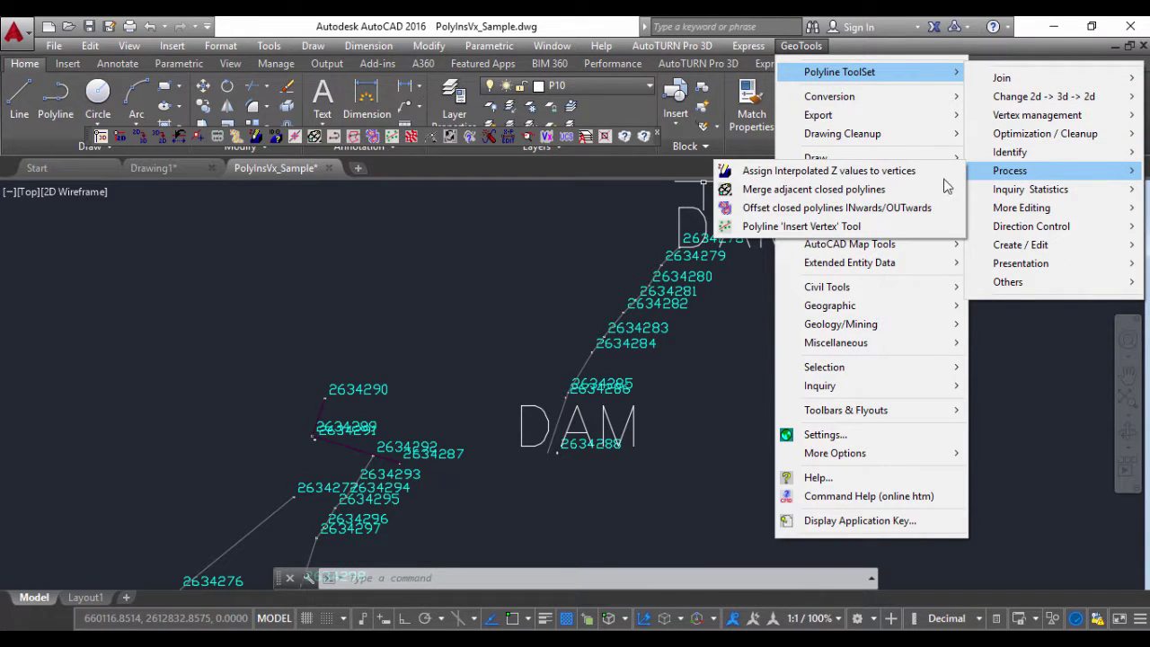
click(781, 232)
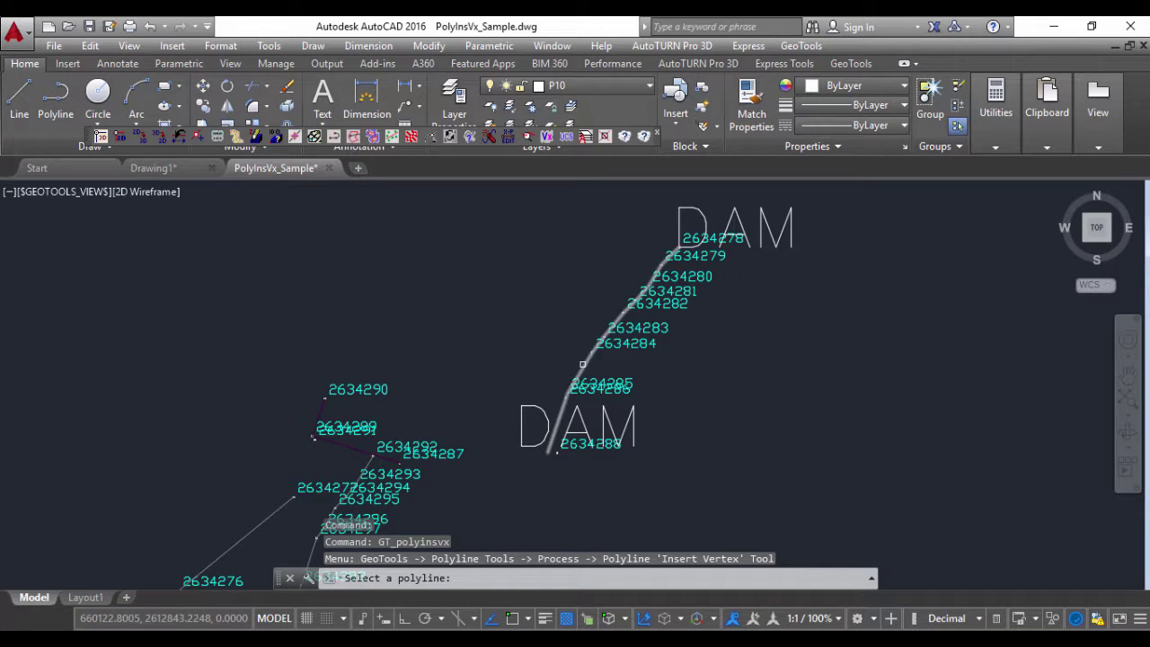
click(582, 364)
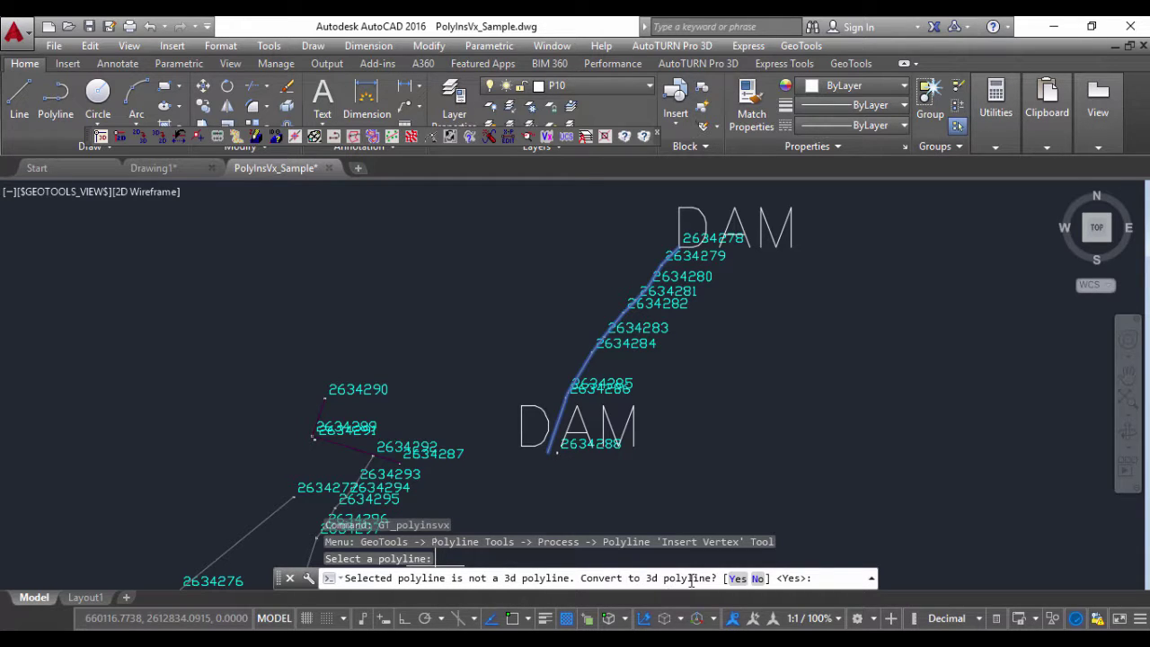
text(y)
key(Return)
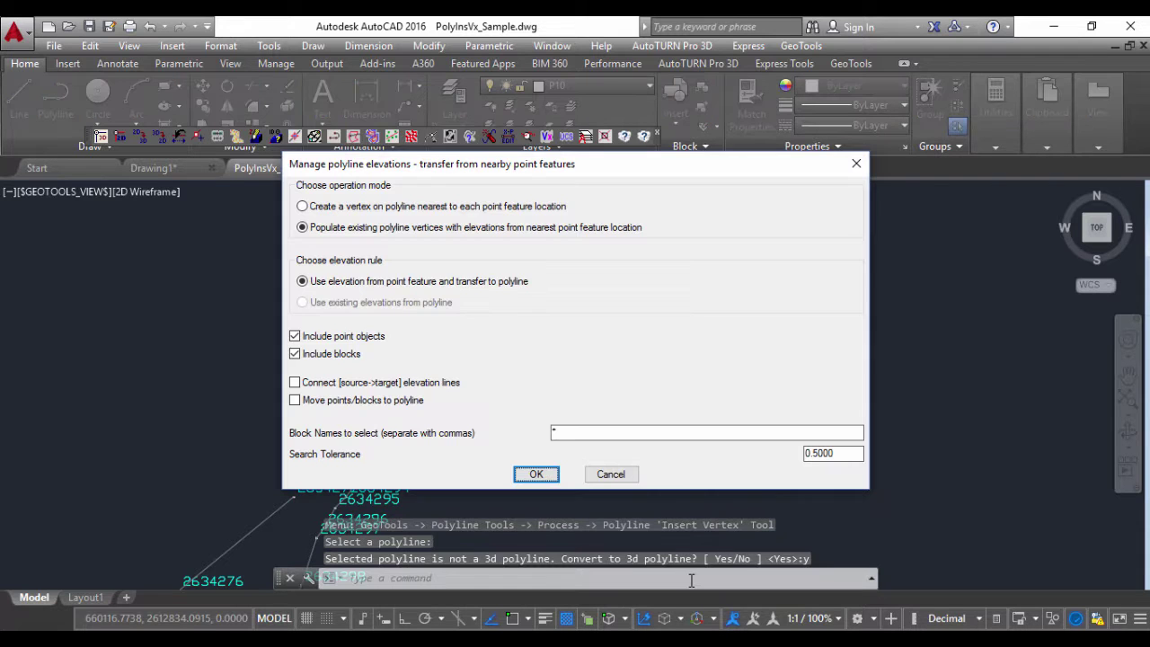
Choose to populate existing polyline vertices with elevations from the nearest point feature location, keeping blocks included.
drag(627, 165, 722, 220)
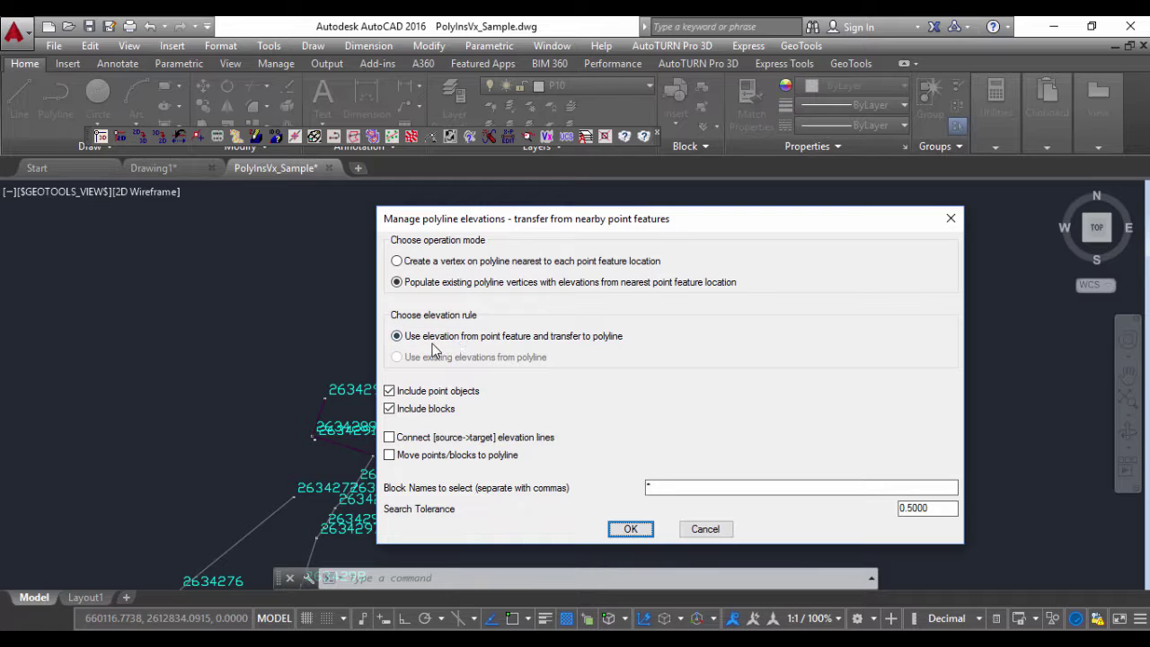
click(399, 286)
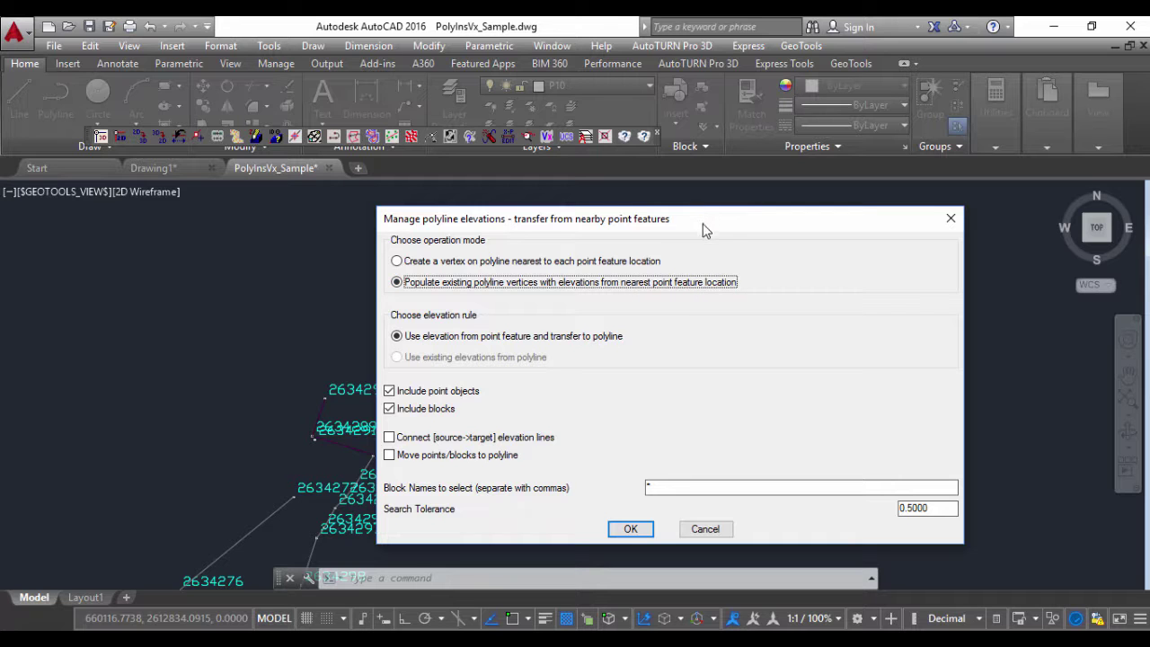
drag(707, 218, 921, 331)
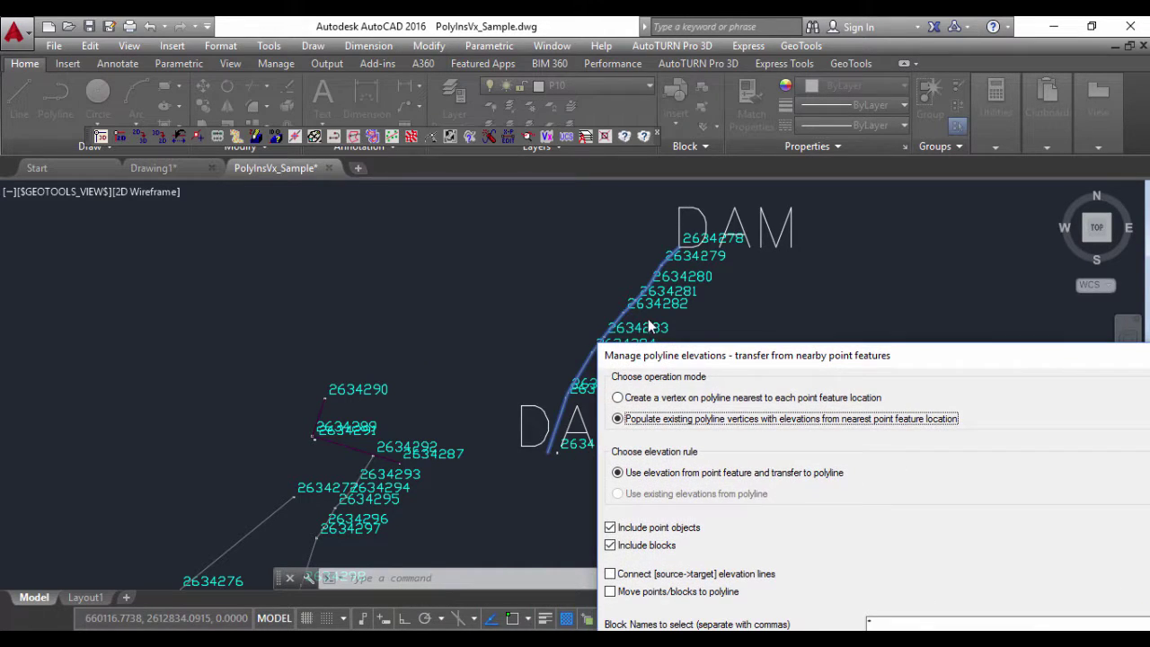
drag(652, 327, 397, 214)
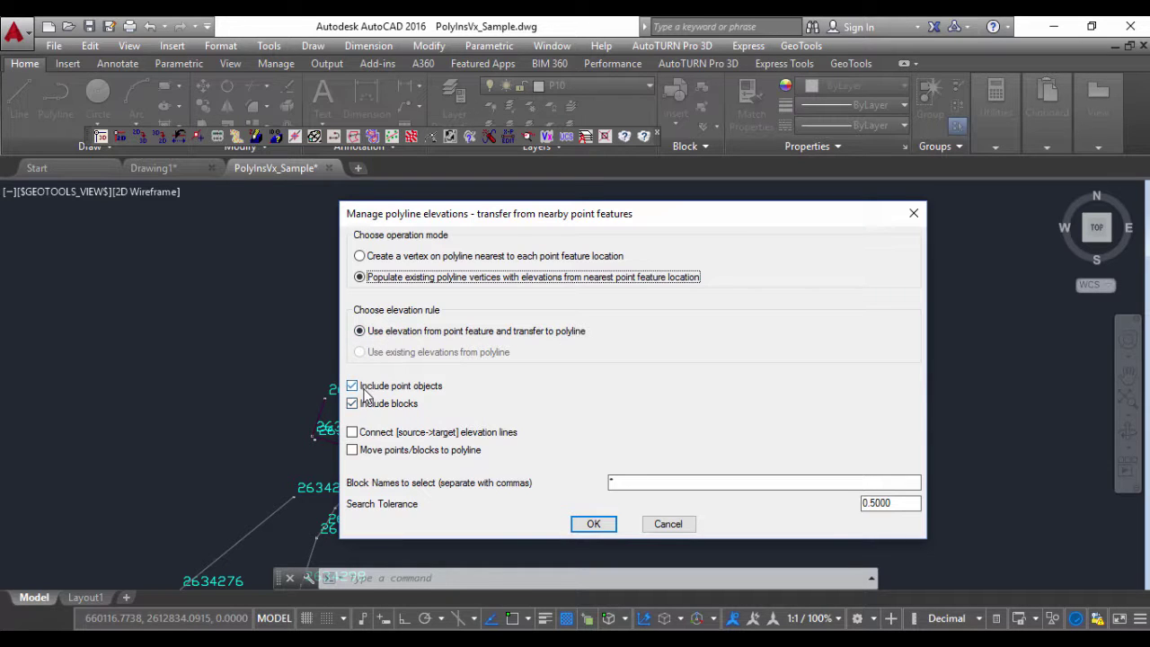
mouse_move(477, 218)
mouse_down()
mouse_move(797, 170)
mouse_move(764, 214)
mouse_move(538, 300)
mouse_up()
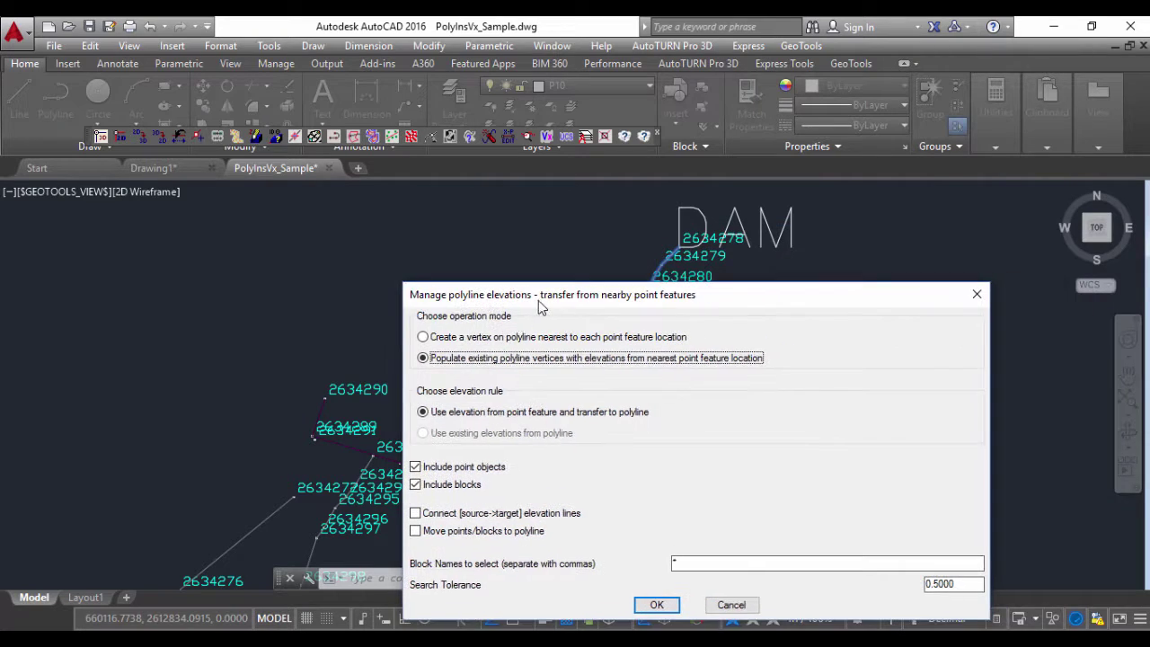
click(415, 483)
click(415, 485)
click(417, 486)
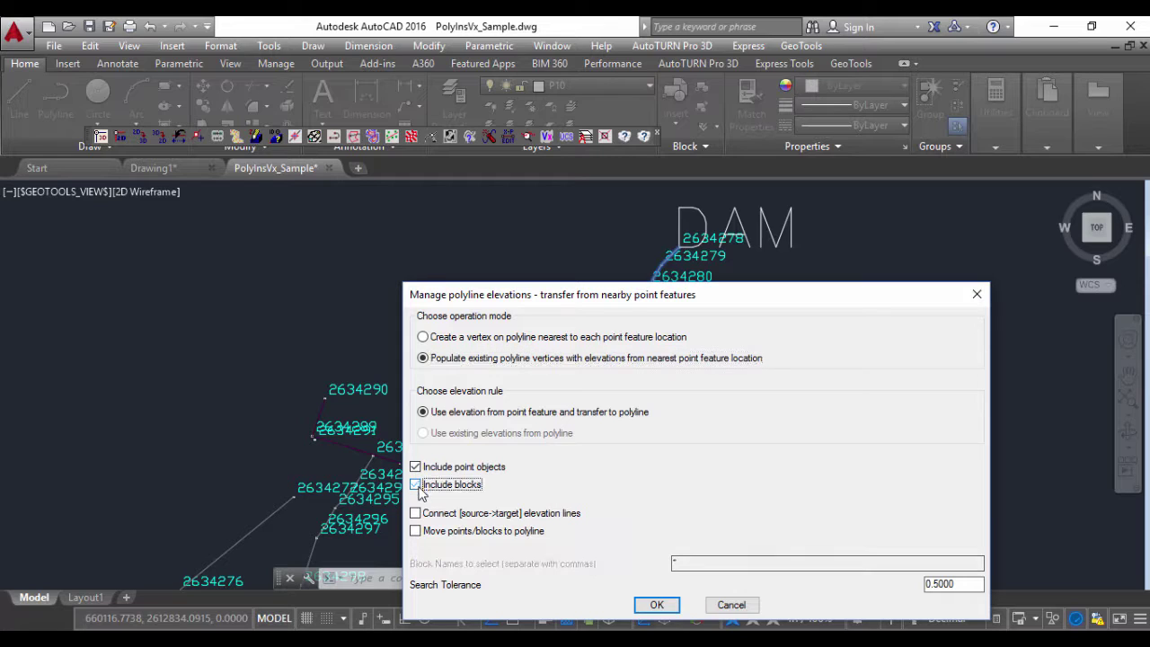
click(416, 486)
click(416, 485)
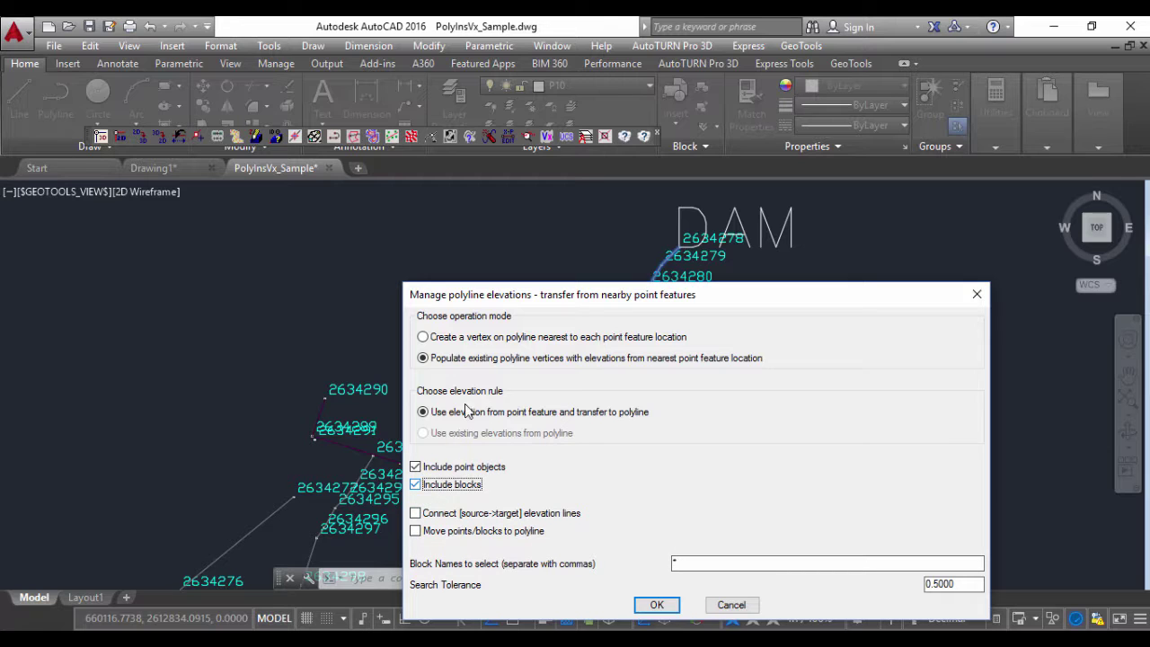
Accept the elevation settings with a 0.5000 search tolerance and transfer elevations from the point blocks surrounding the DAM polyline.
drag(530, 308, 210, 223)
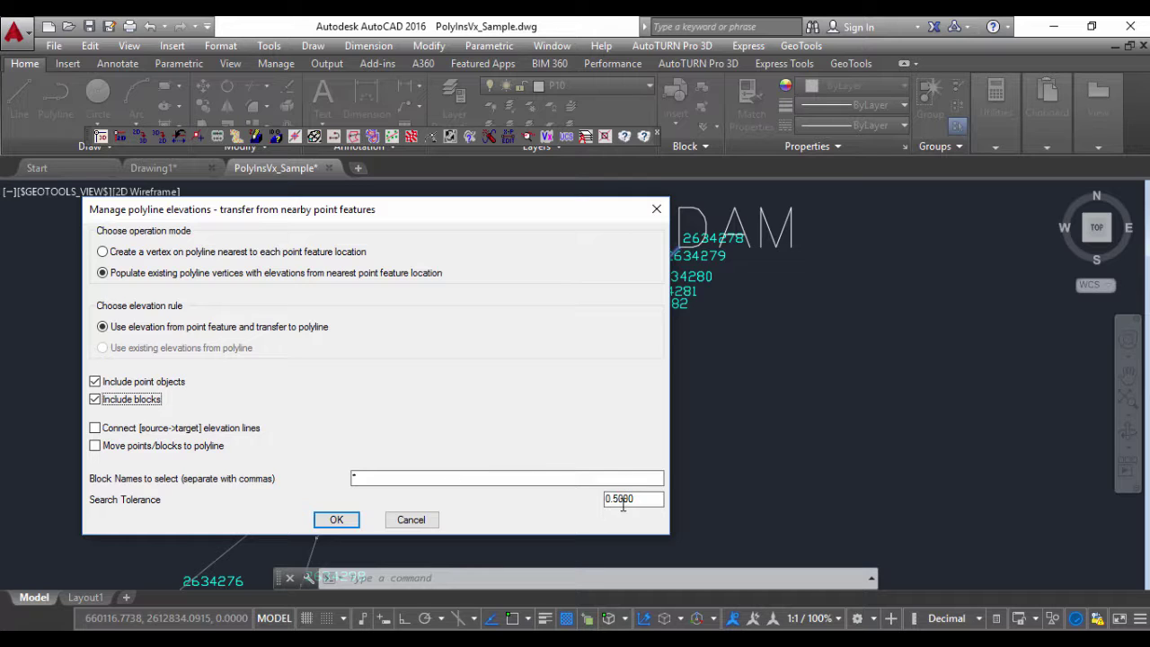
mouse_move(423, 216)
mouse_down()
mouse_move(272, 283)
mouse_move(246, 307)
mouse_up()
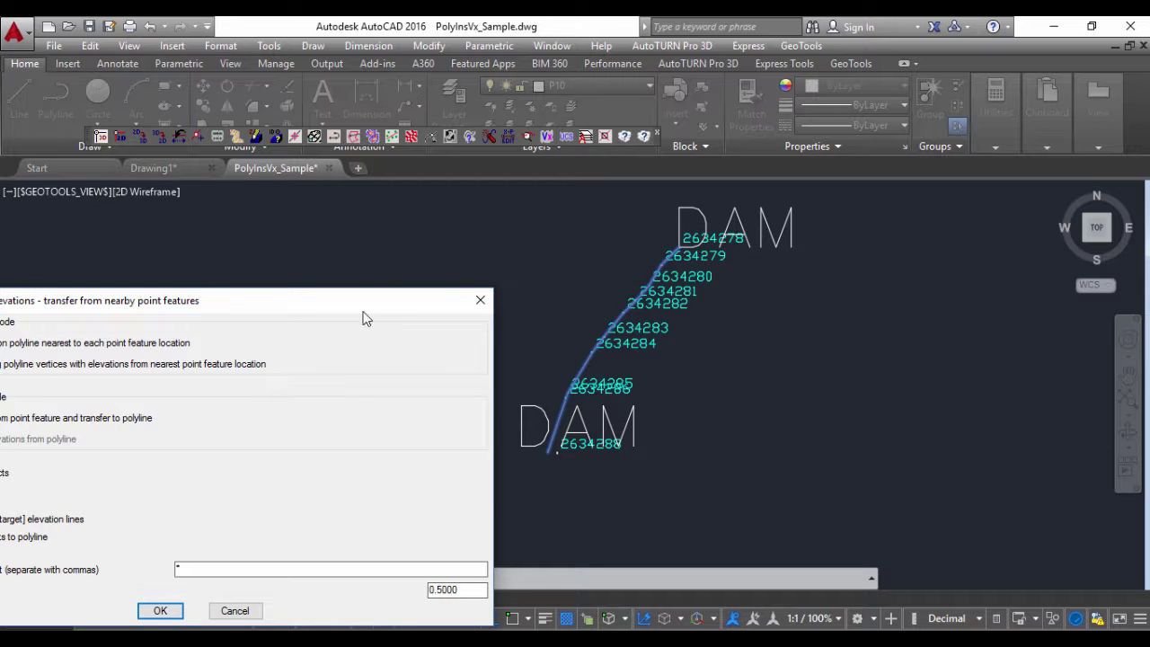
drag(392, 310, 656, 216)
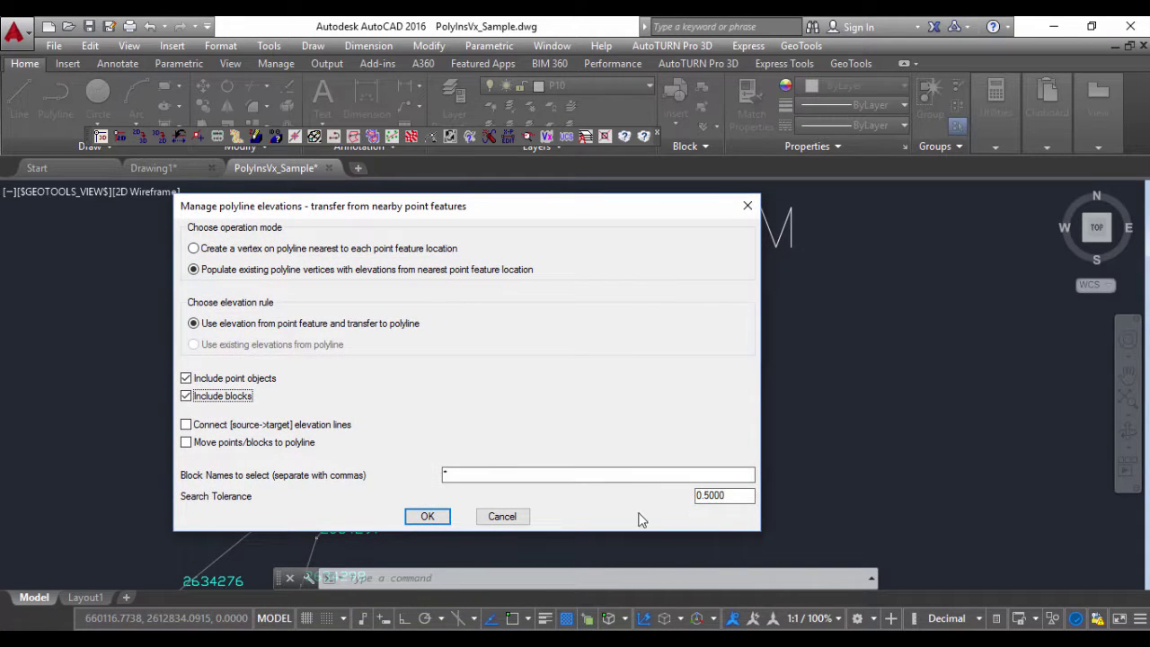
click(426, 520)
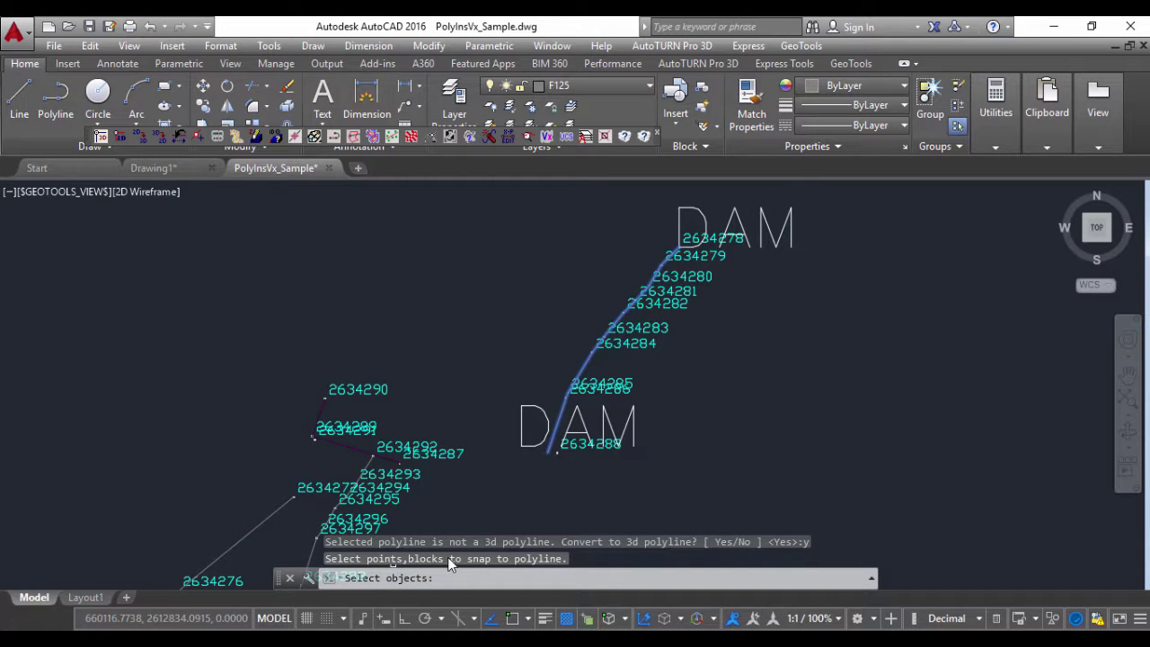
click(503, 483)
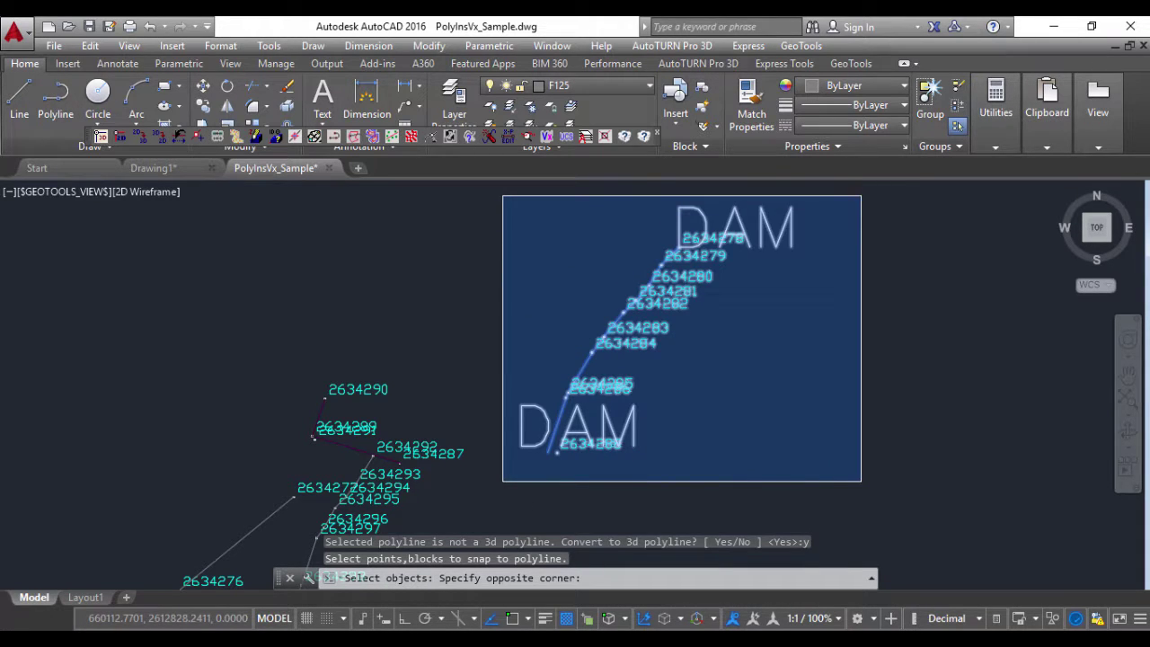
click(861, 194)
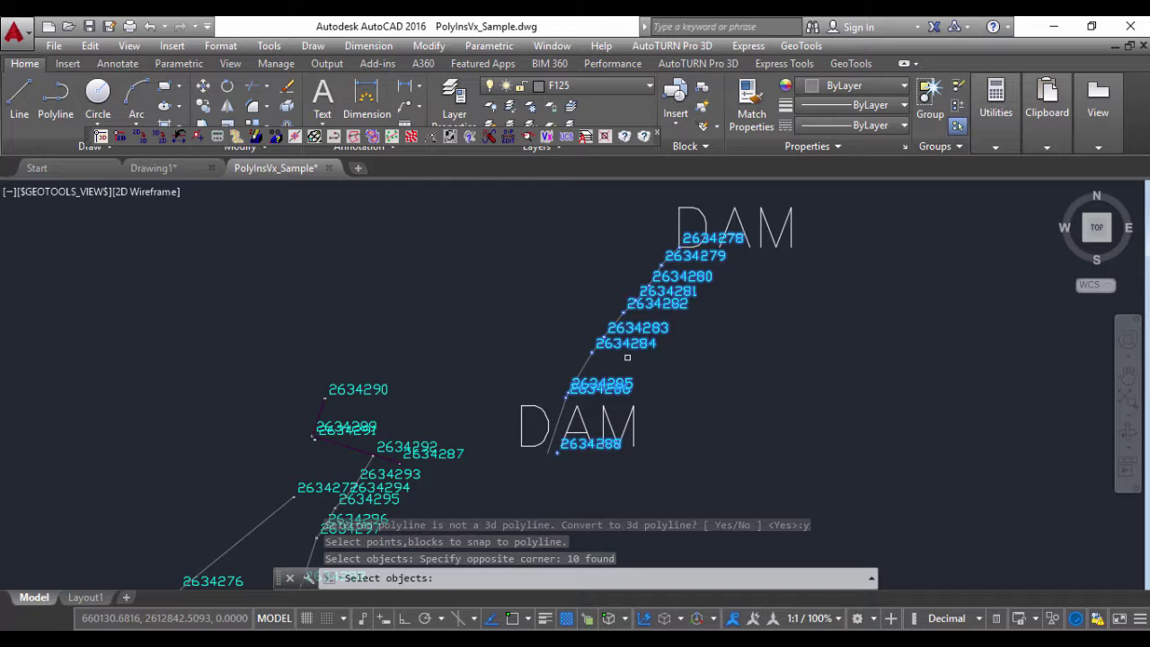
key(Return)
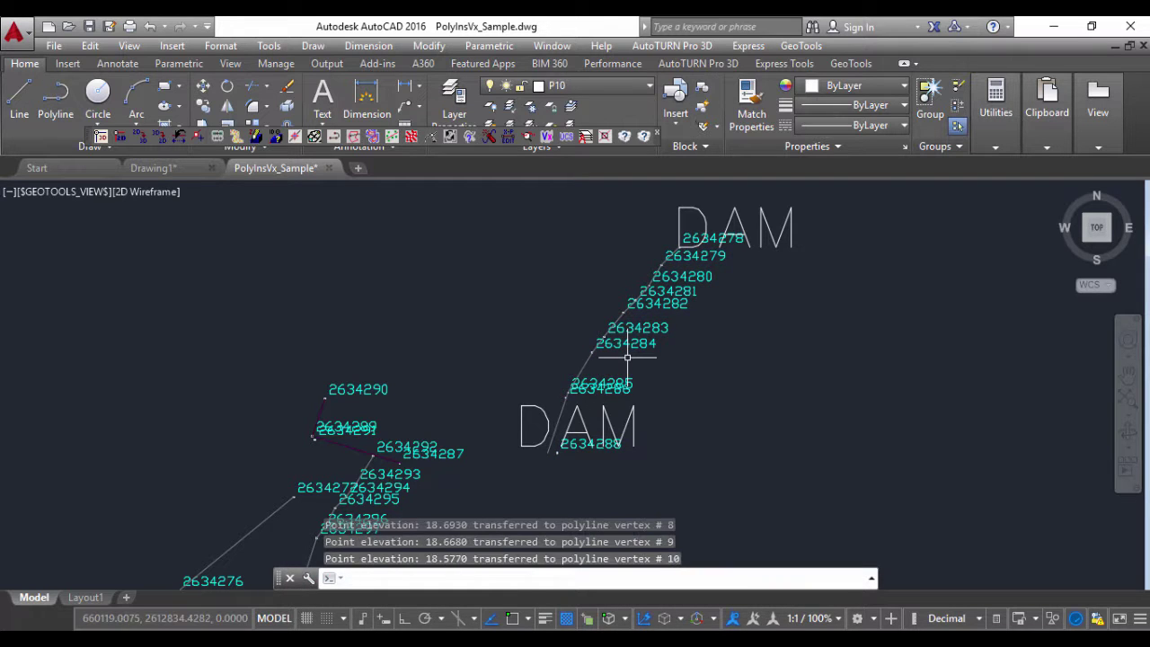
Review the elevation transfer log, and list the DAM polyline's properties to check the Z value of its vertices.
key(F2)
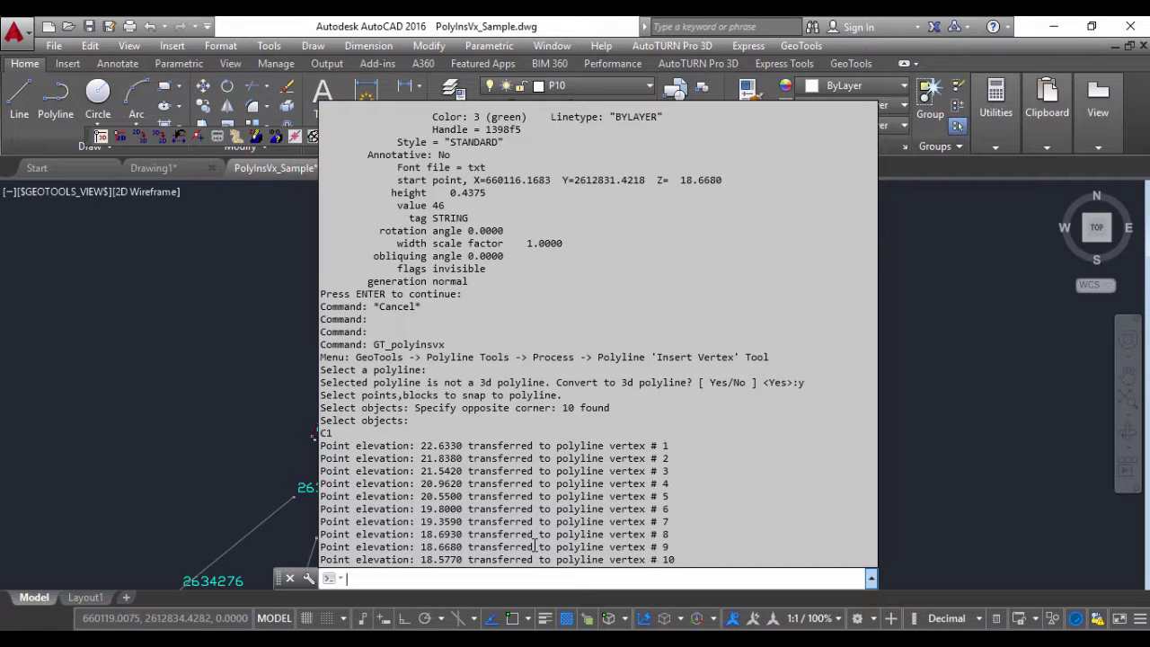
key(F2)
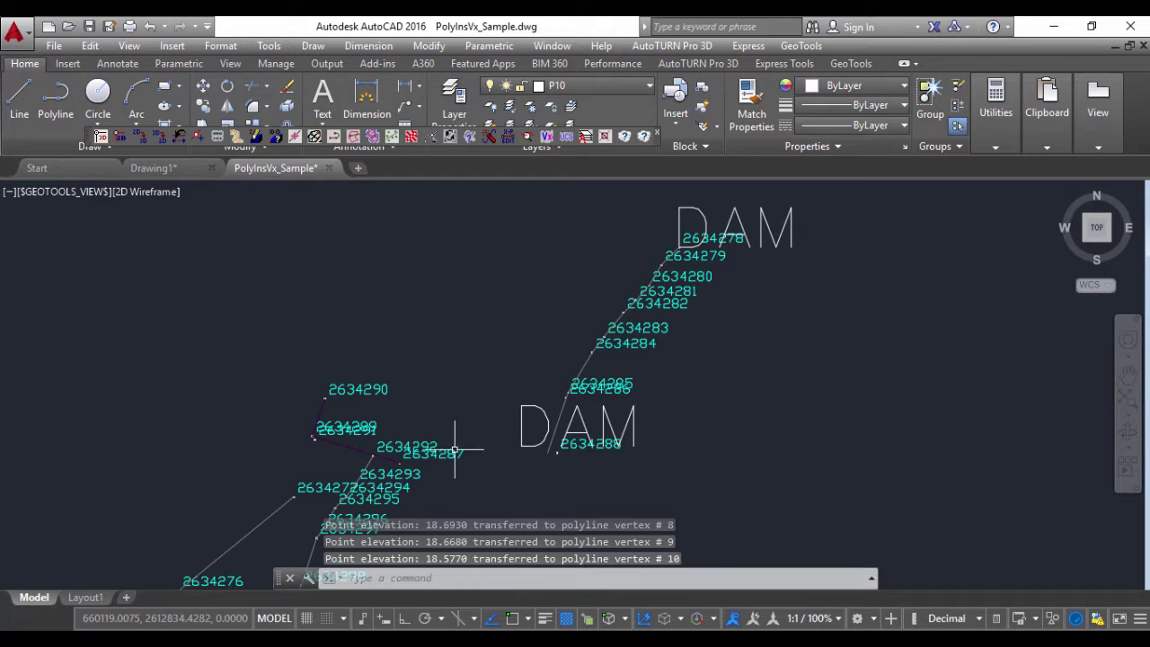
click(584, 364)
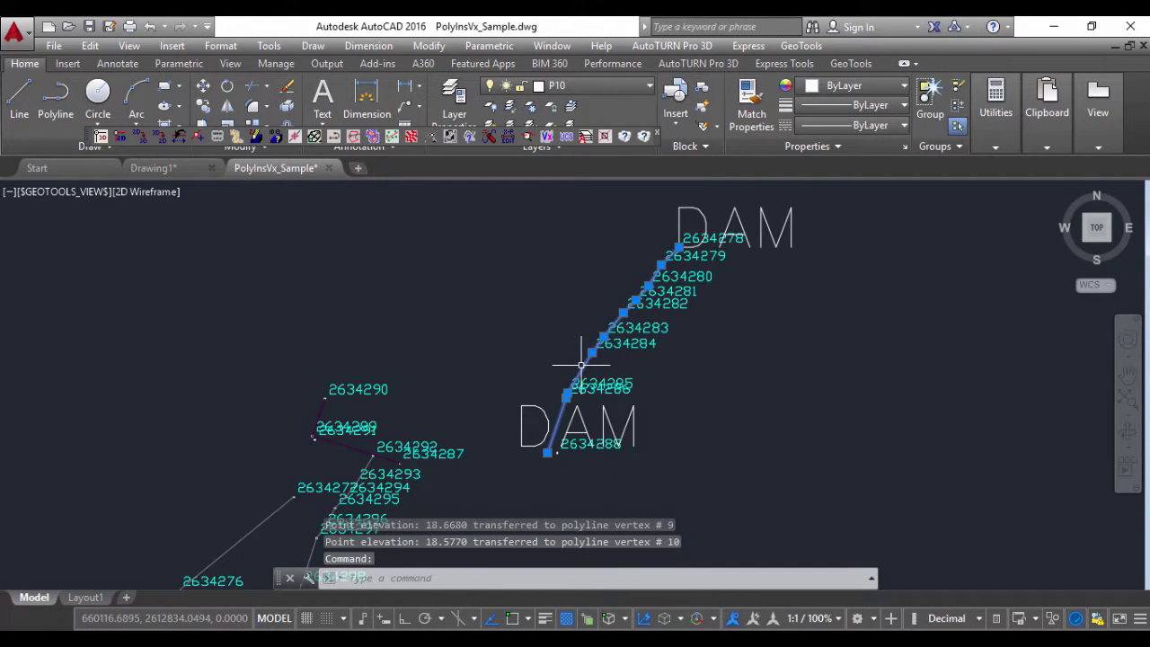
text(l)
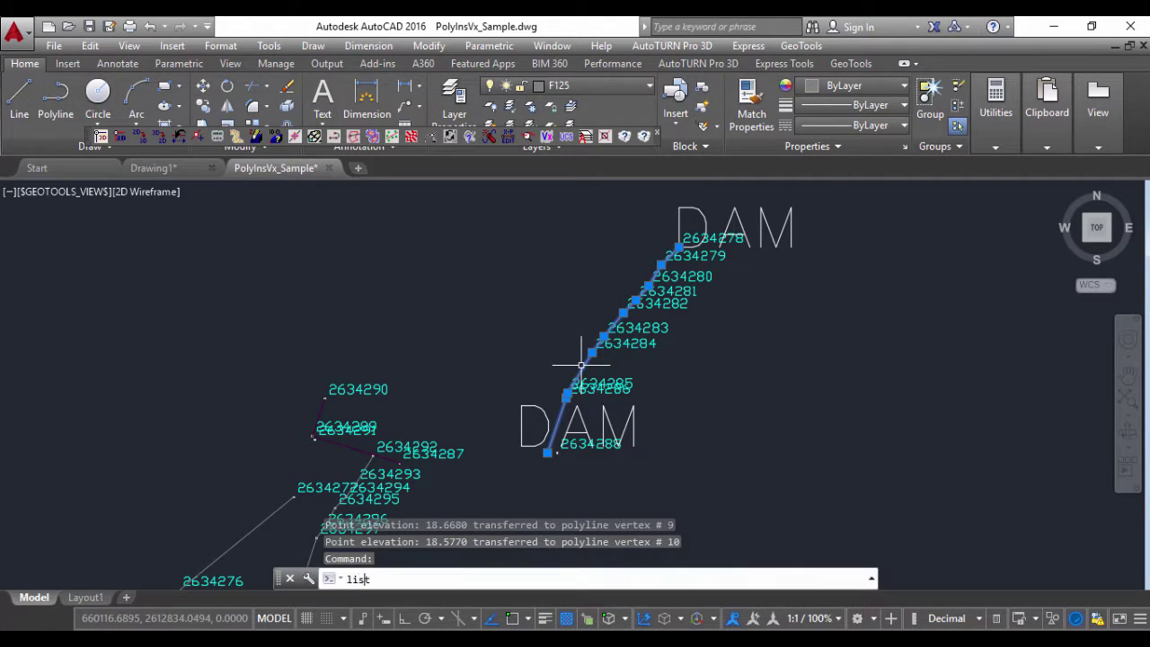
text(ist)
key(Return)
key(F2)
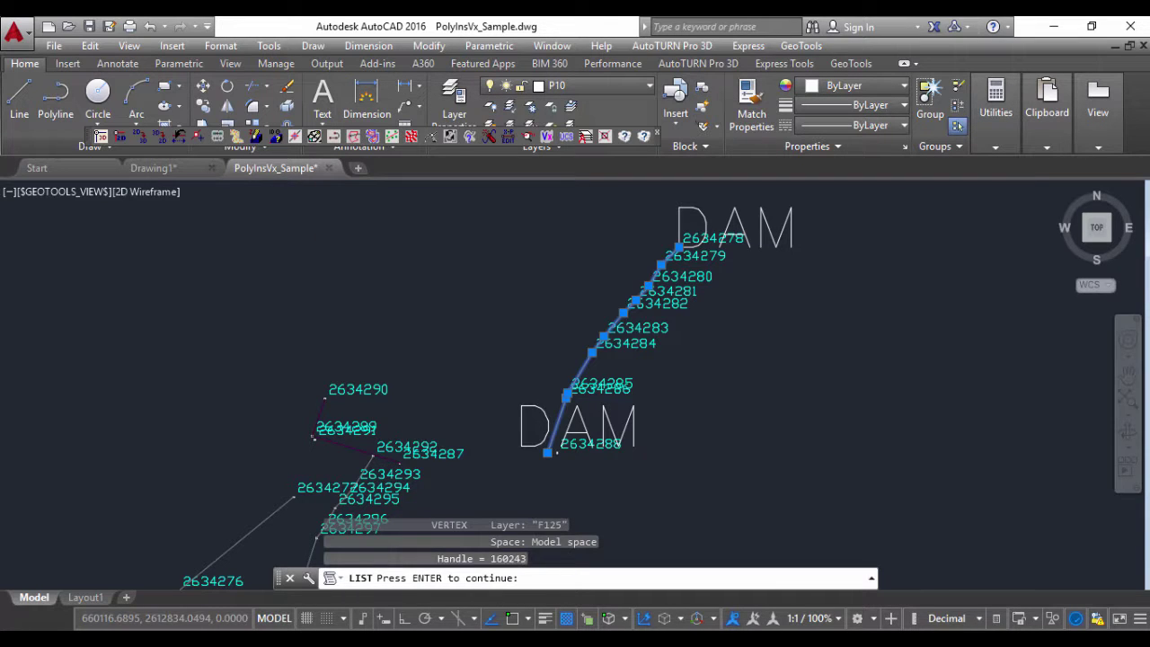
key(F2)
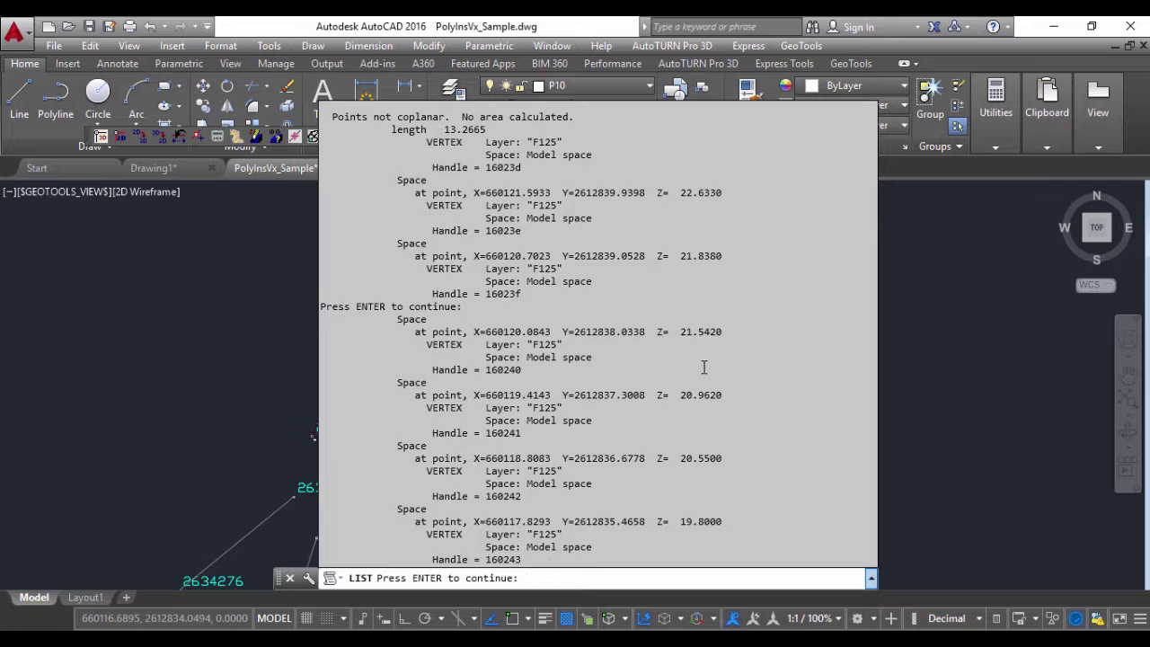
key(F2)
key(Escape)
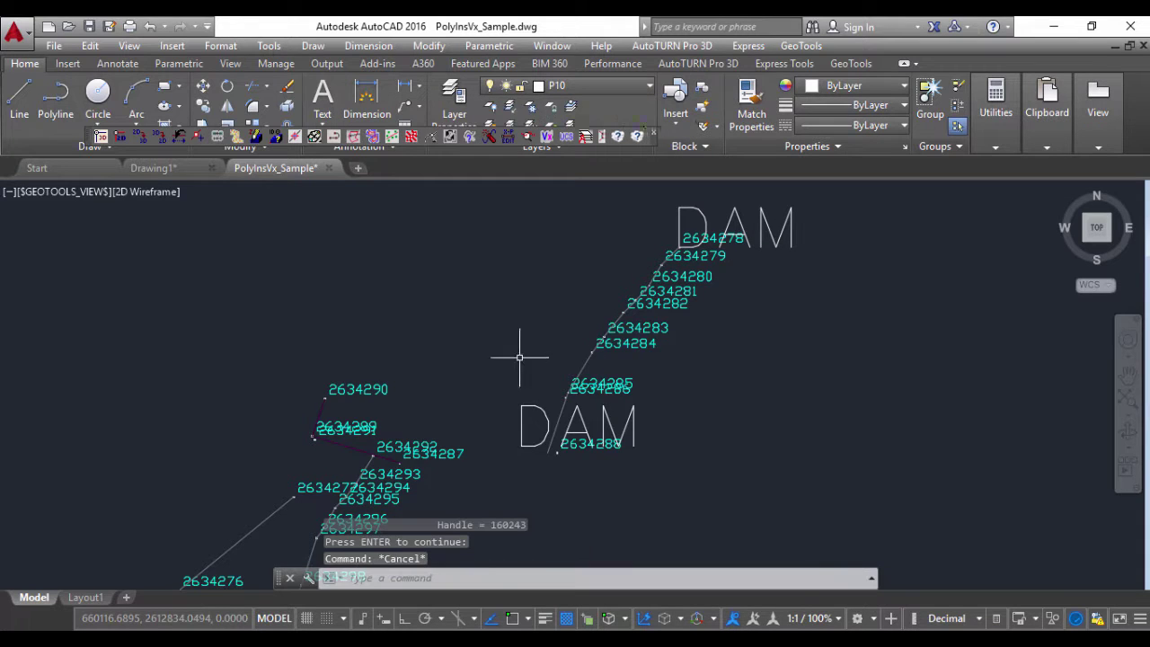